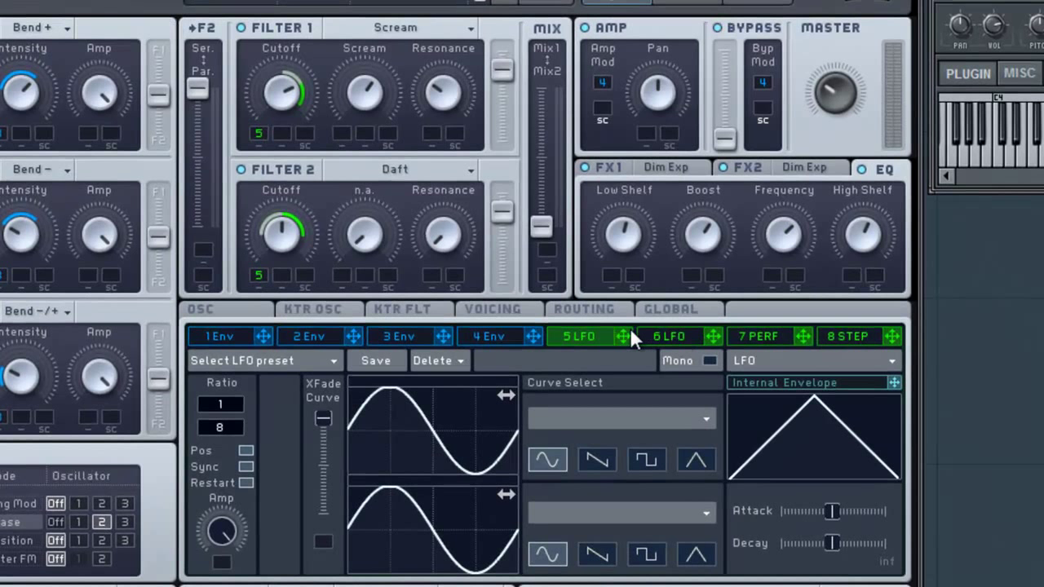
Step: Switch LFO 6 to a tempo-synced rate with a ratio of 1/12
left_click(840, 336)
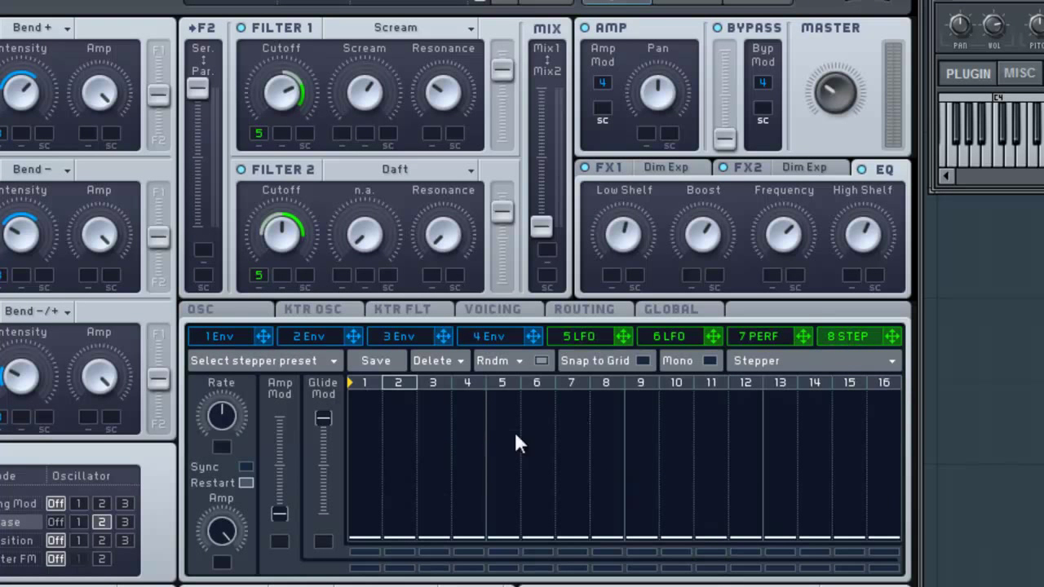
left_click(571, 335)
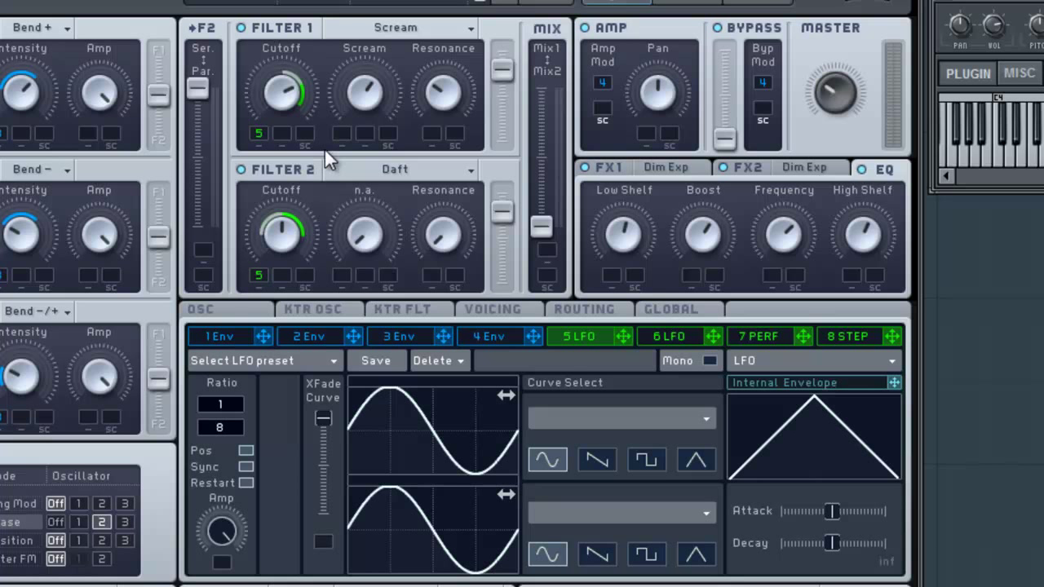
left_click(676, 334)
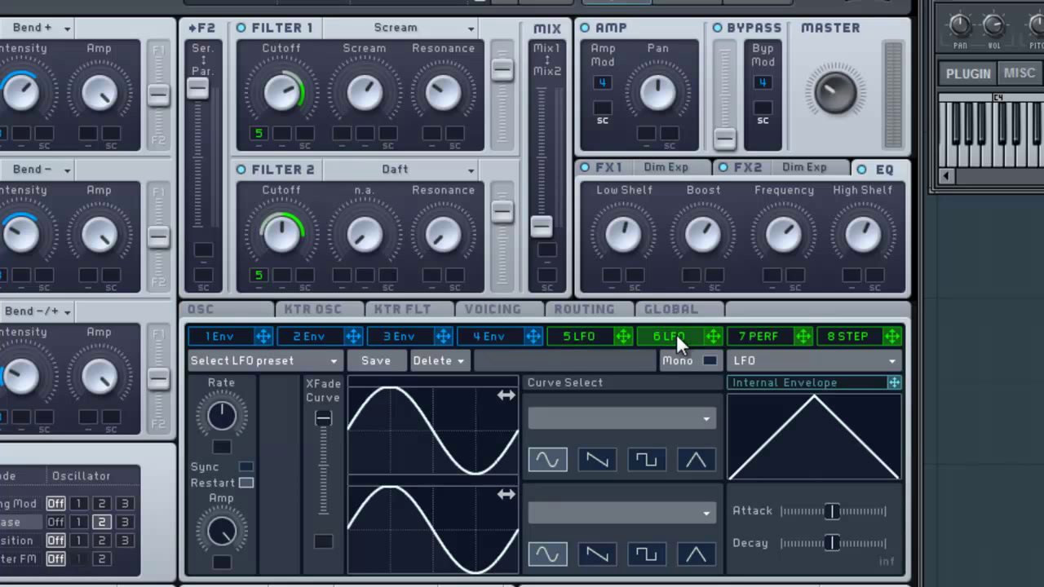
left_click(244, 468)
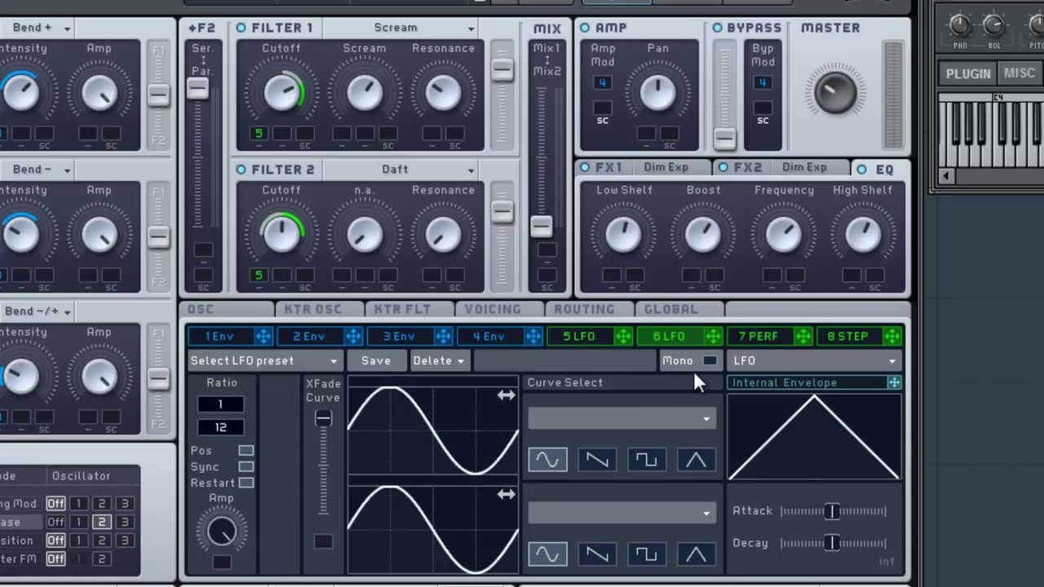
Step: Assign LFO 6 to the second modulation slots of the Filter 2 and Filter 1 cutoffs, setting the modulation range
left_click_drag(711, 332, 282, 274)
left_click_drag(283, 273, 303, 224)
left_click_drag(720, 339, 290, 103)
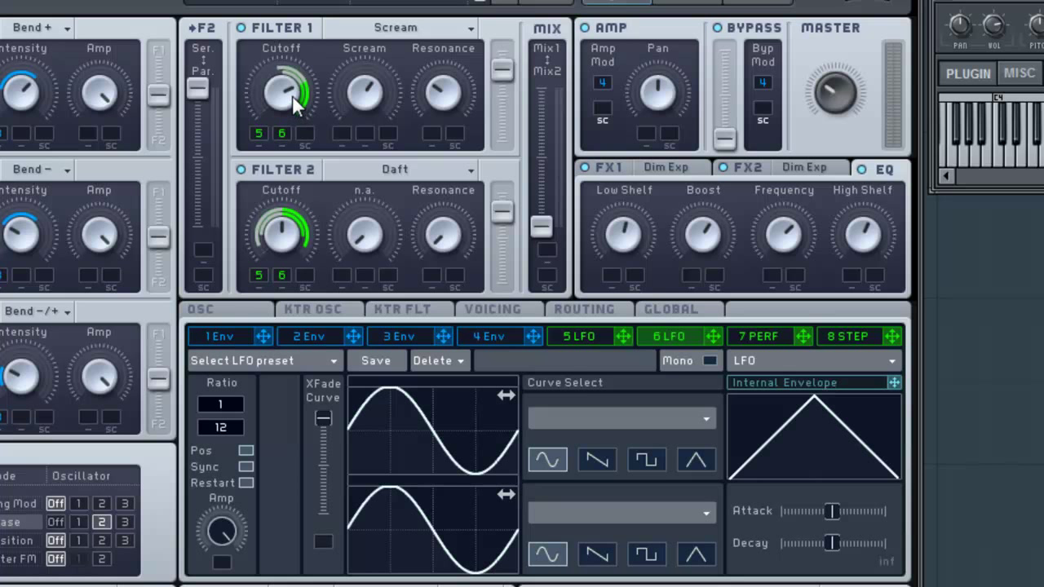
Step: Sync stepper 8 at a ratio of 1/8 and raise its steps 1, 2, 5 and 6 to maximum
left_click(869, 338)
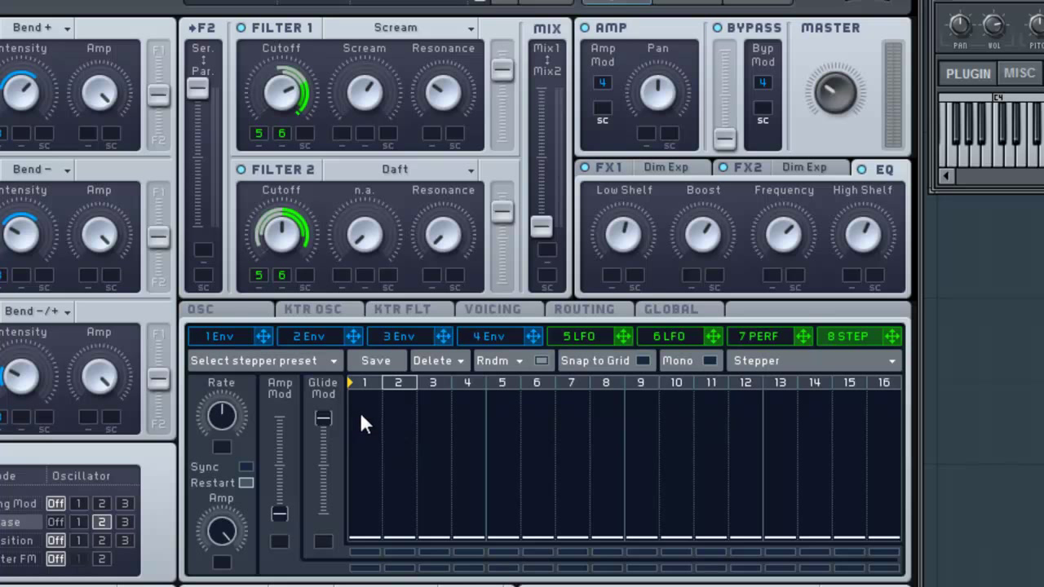
left_click(246, 467)
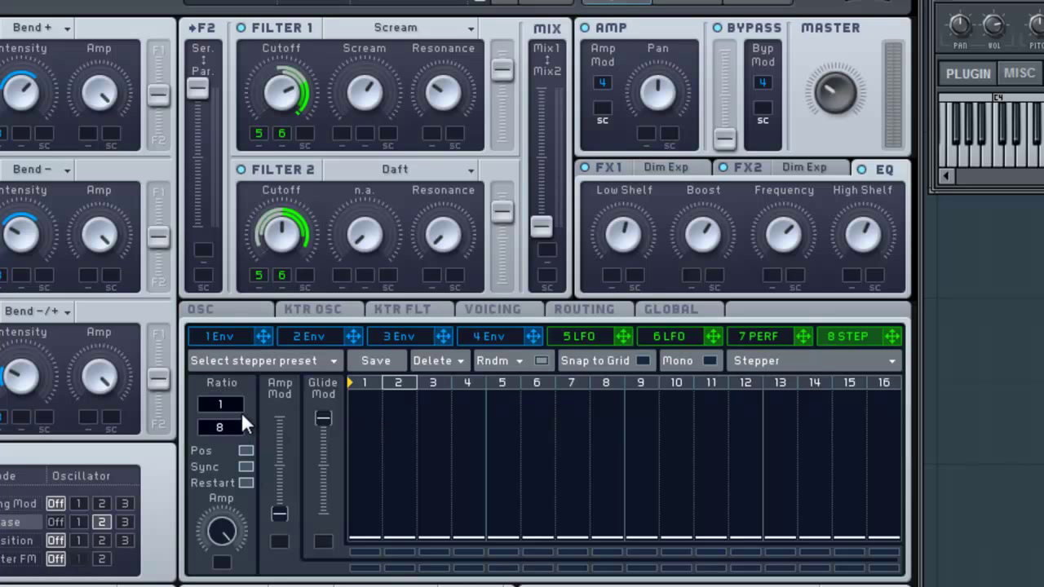
mouse_move(367, 417)
left_mouse_down()
mouse_move(373, 363)
mouse_move(390, 351)
left_mouse_up()
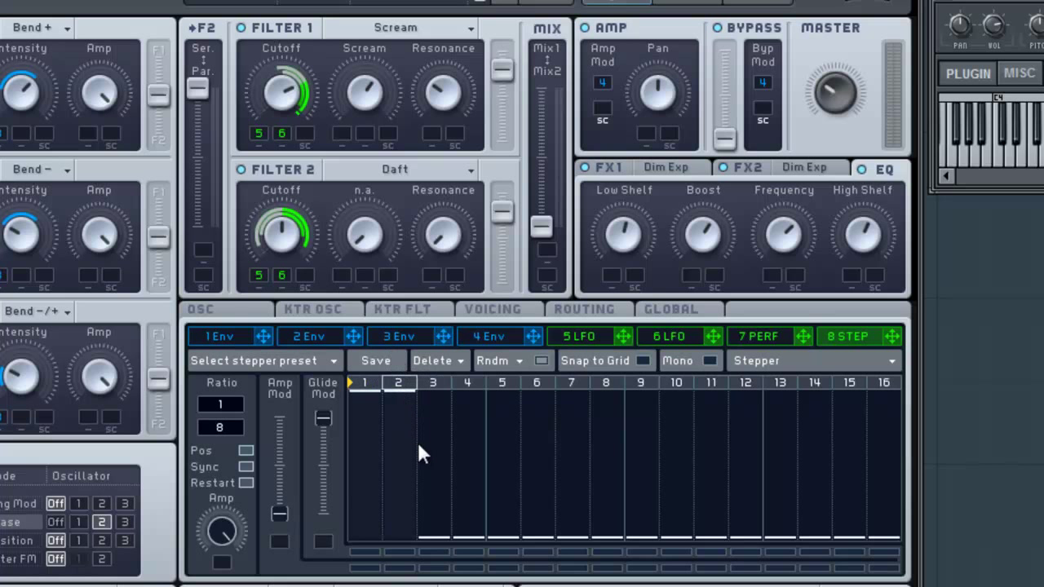
mouse_move(497, 408)
left_mouse_down()
mouse_move(510, 374)
mouse_move(540, 360)
left_mouse_up()
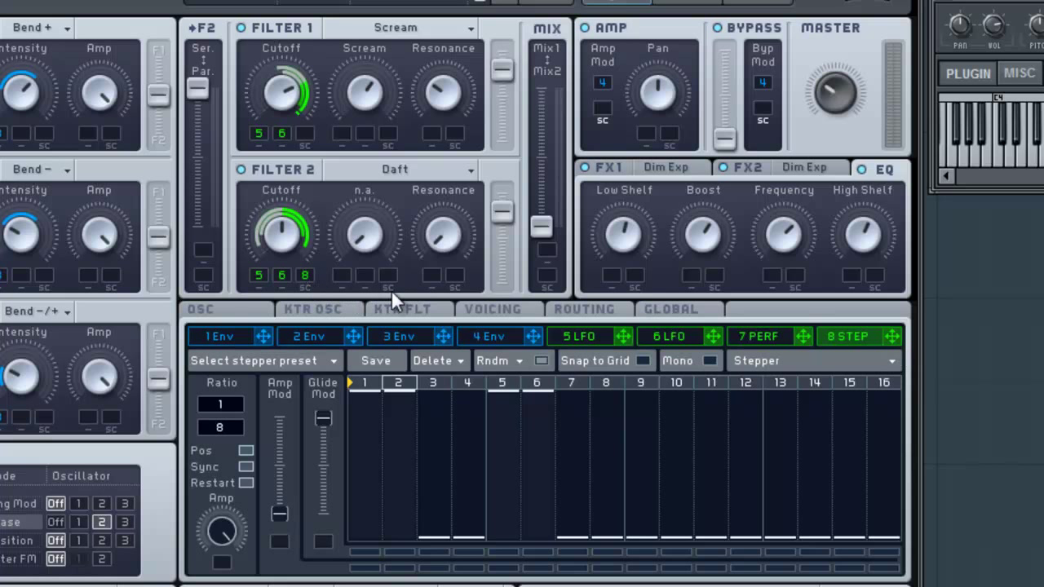
Step: Assign stepper 8 to the sidechain slots of both filter cutoffs and to the Amp controls of LFO 5 and LFO 6
left_click_drag(405, 162, 306, 137)
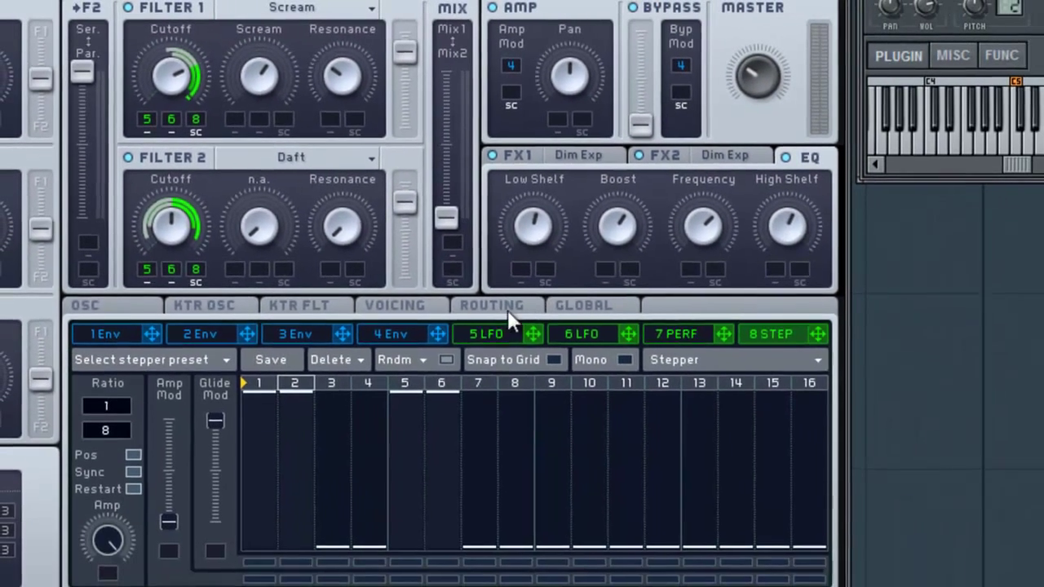
left_click(485, 333)
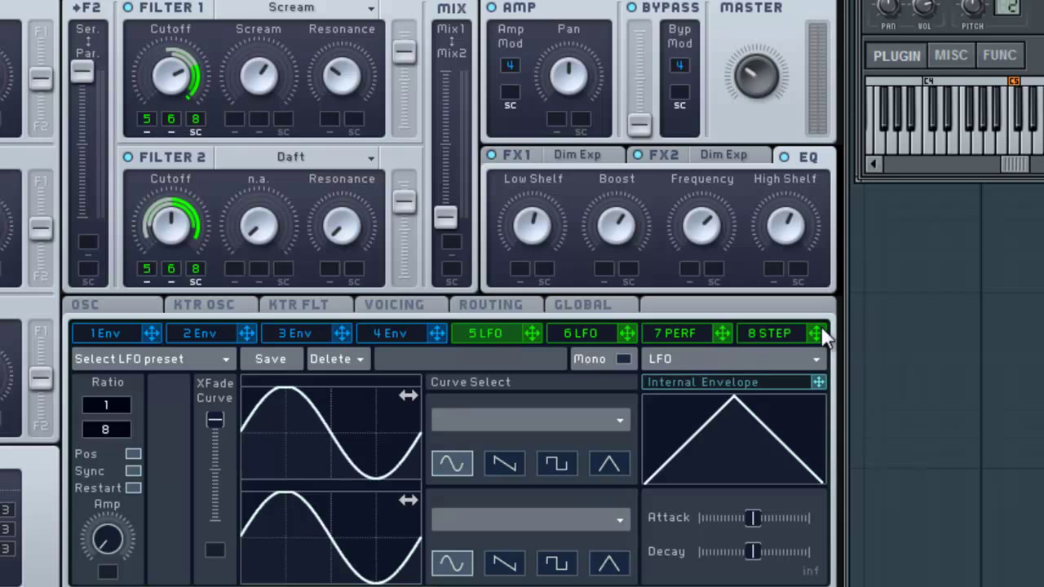
left_click_drag(817, 335, 109, 572)
left_click(591, 331)
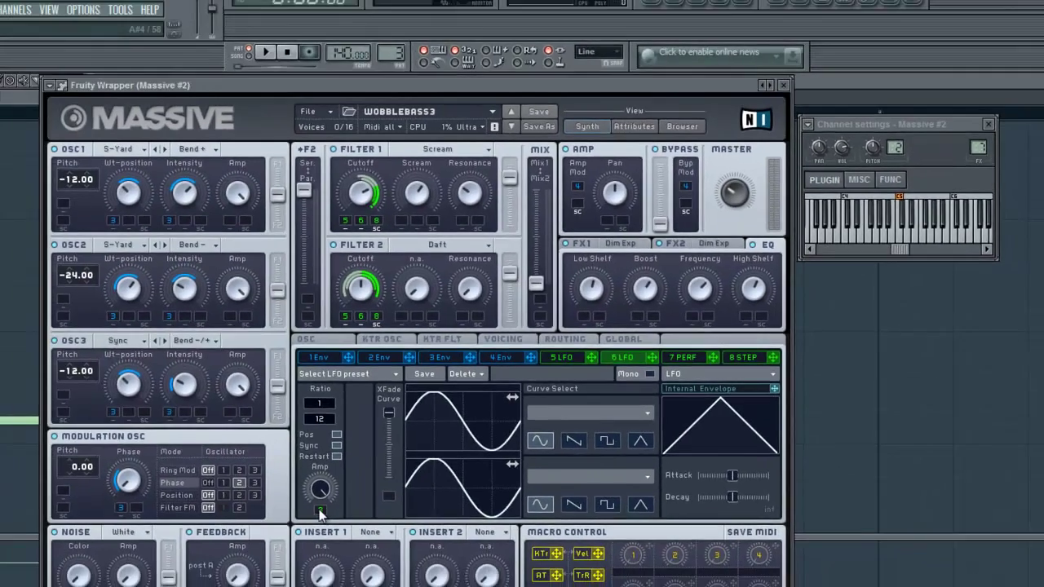
left_click_drag(320, 514, 320, 514)
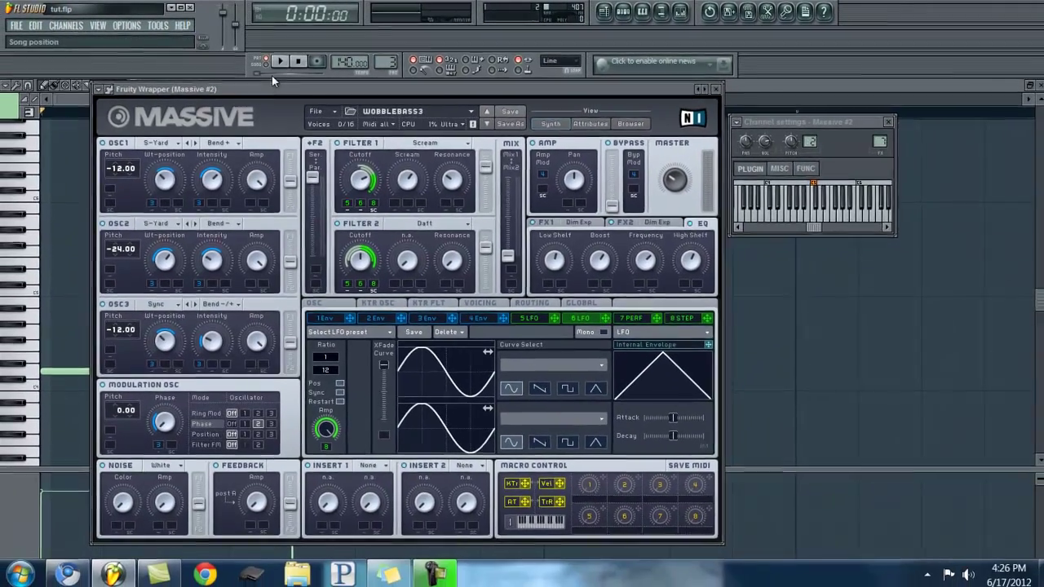
Step: Audition the pattern with stepper 8 displayed, stop playback, and review the LFO 5 and LFO 6 settings
left_click(287, 70)
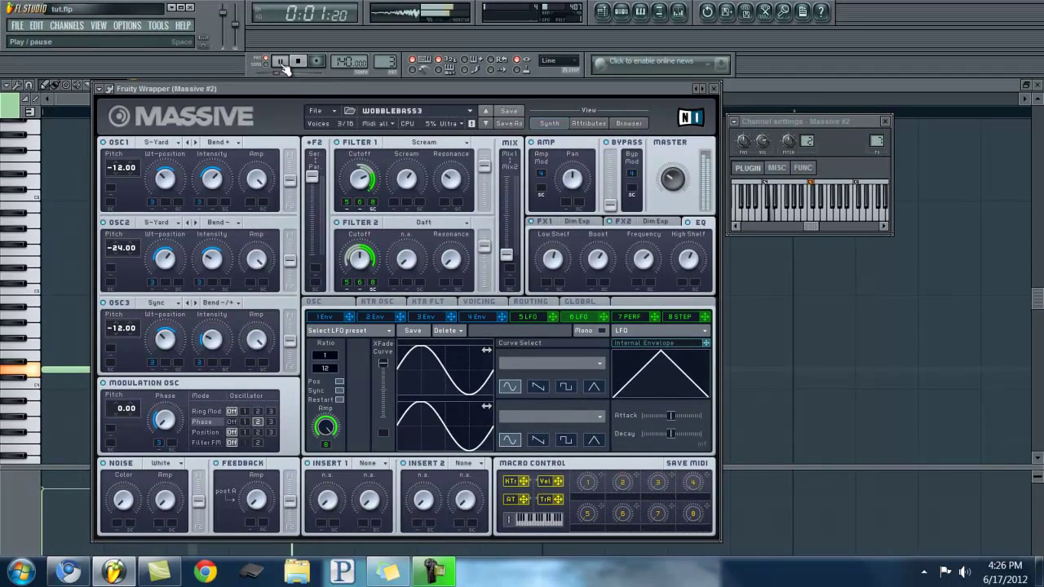
left_click(672, 316)
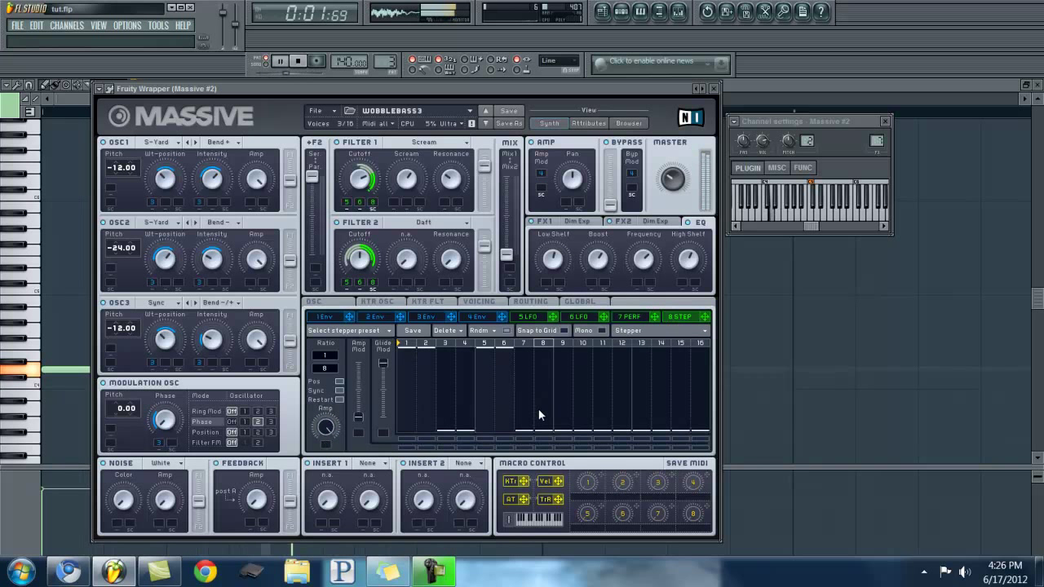
left_click(300, 62)
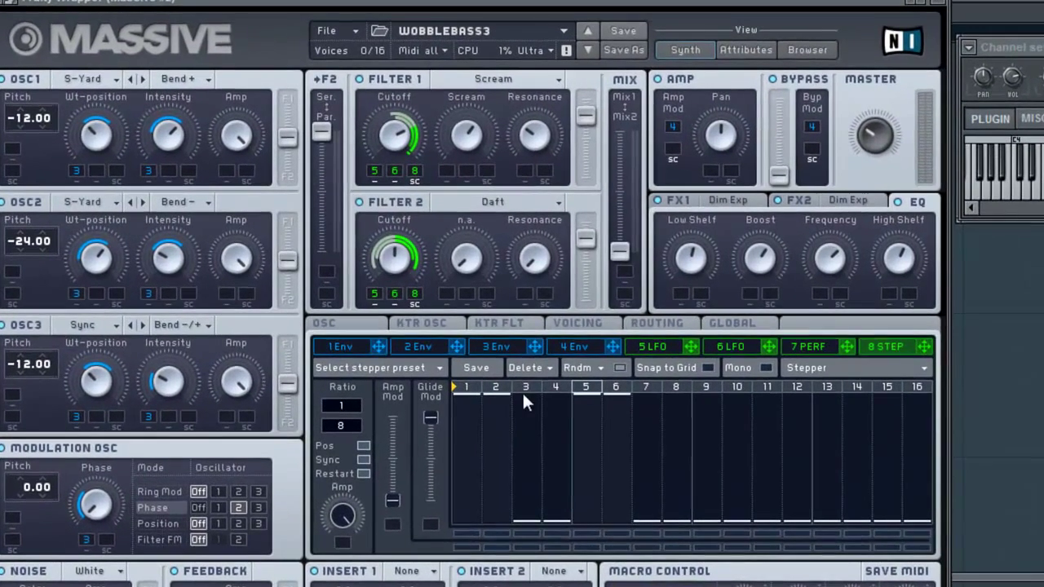
left_click(656, 347)
left_click(721, 339)
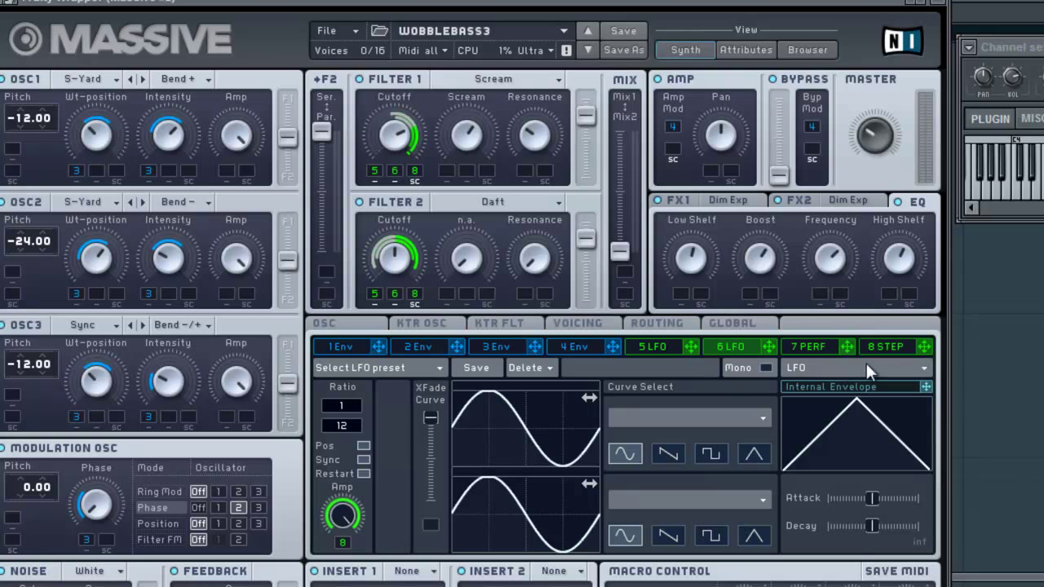
Step: Assign stepper 8 to the pitch of OSC1, OSC2, OSC3 and the modulation oscillator, each with an amount of 3.00
left_click_drag(924, 344, 12, 152)
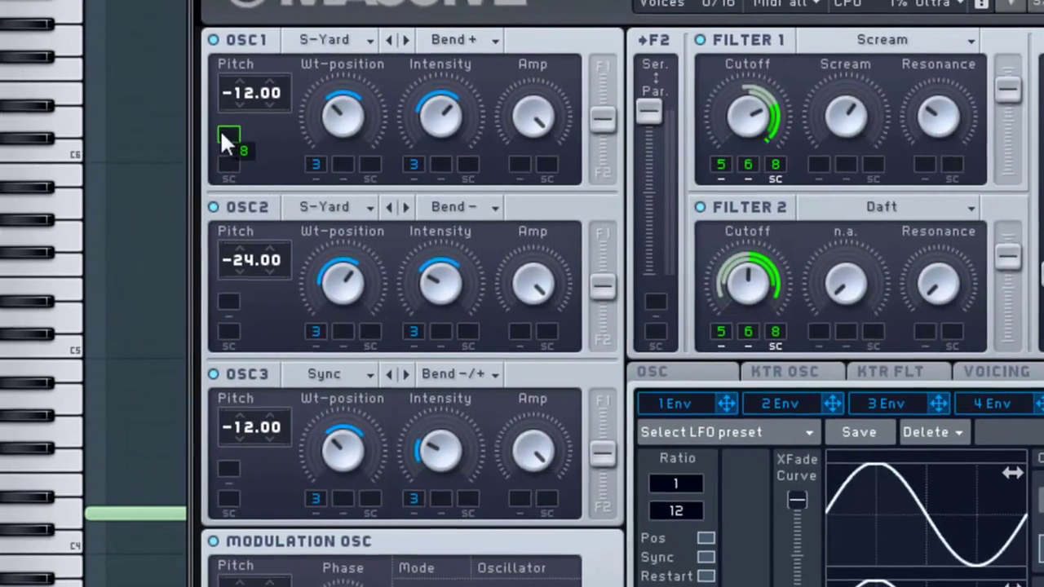
left_click_drag(221, 133, 246, 135)
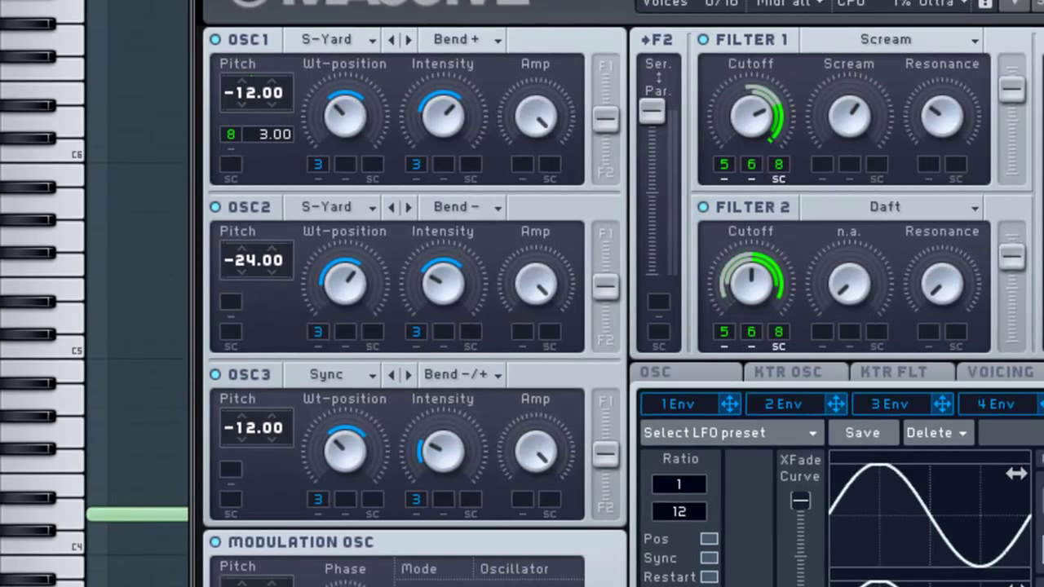
left_click_drag(490, 583, 230, 300)
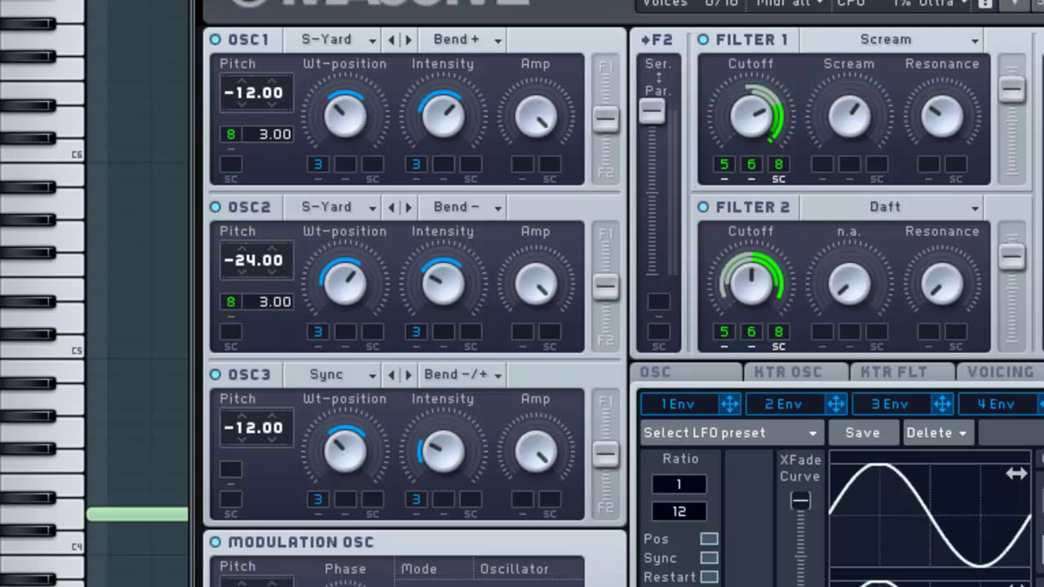
left_click_drag(490, 583, 223, 469)
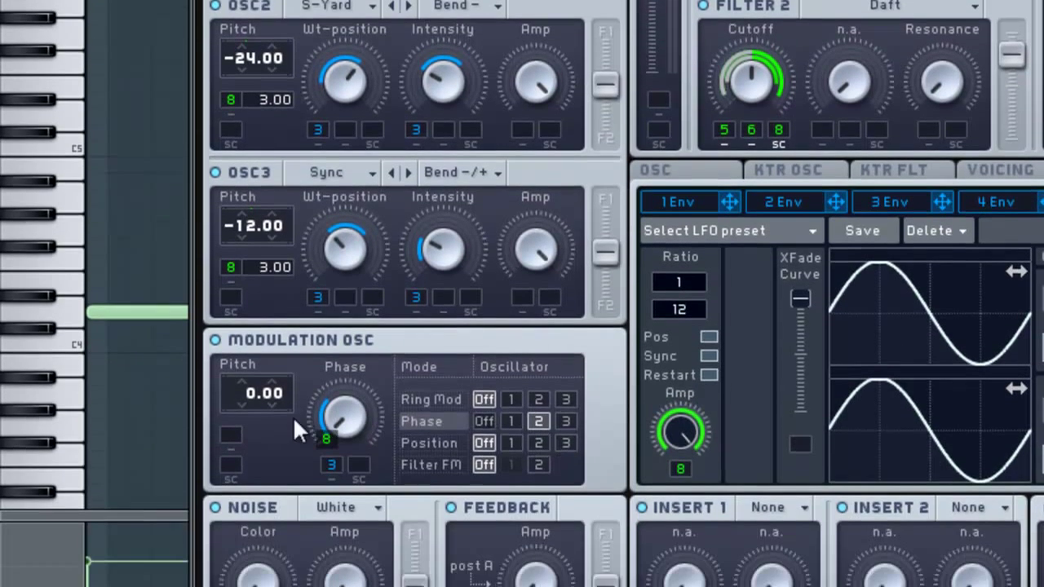
left_click_drag(293, 416, 234, 396)
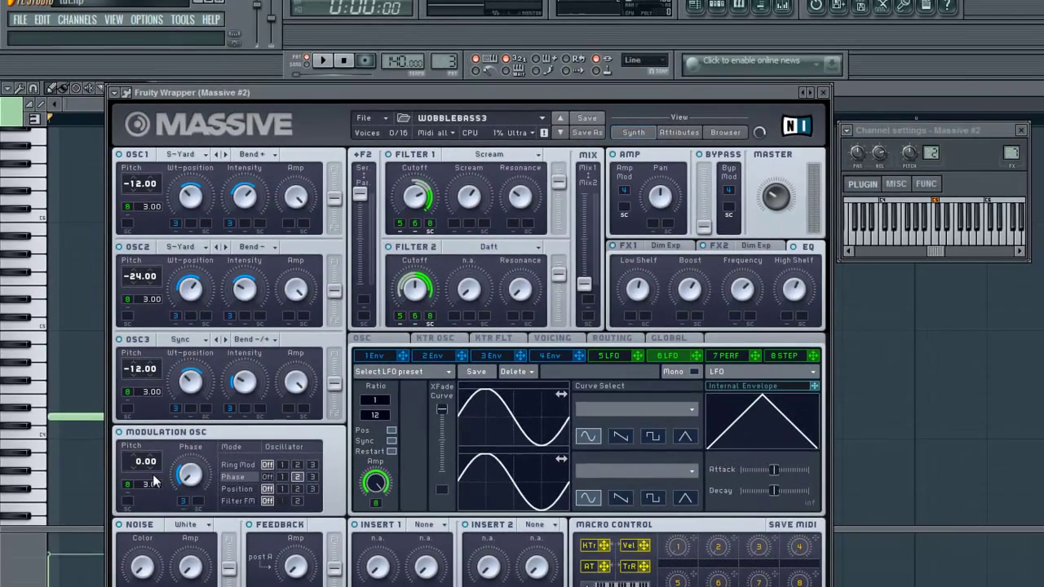
Step: Play the pattern with the new pitch modulation, display the stepper 8 steps, and stop playback
left_click(324, 60)
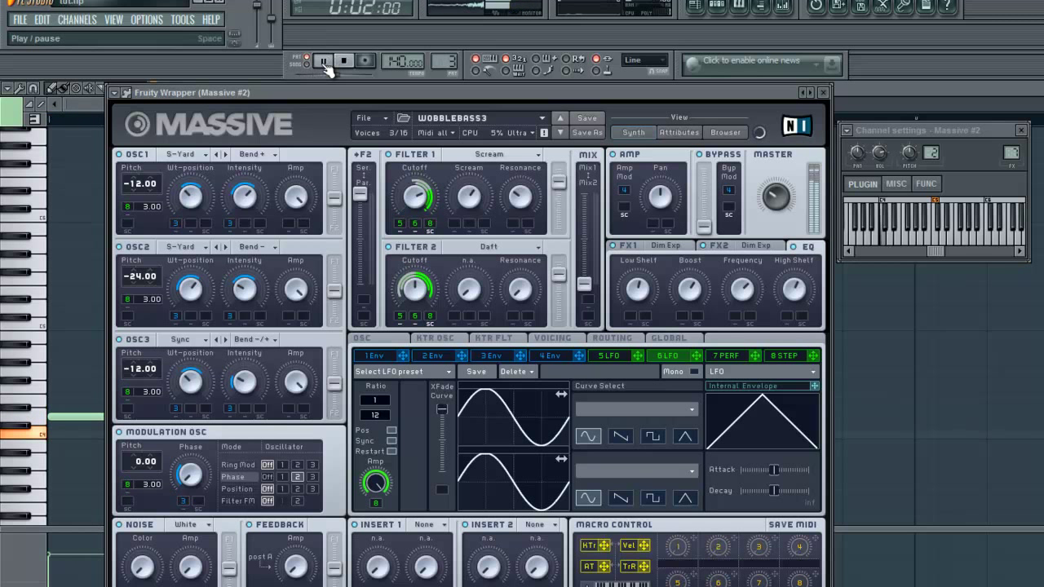
left_click(772, 356)
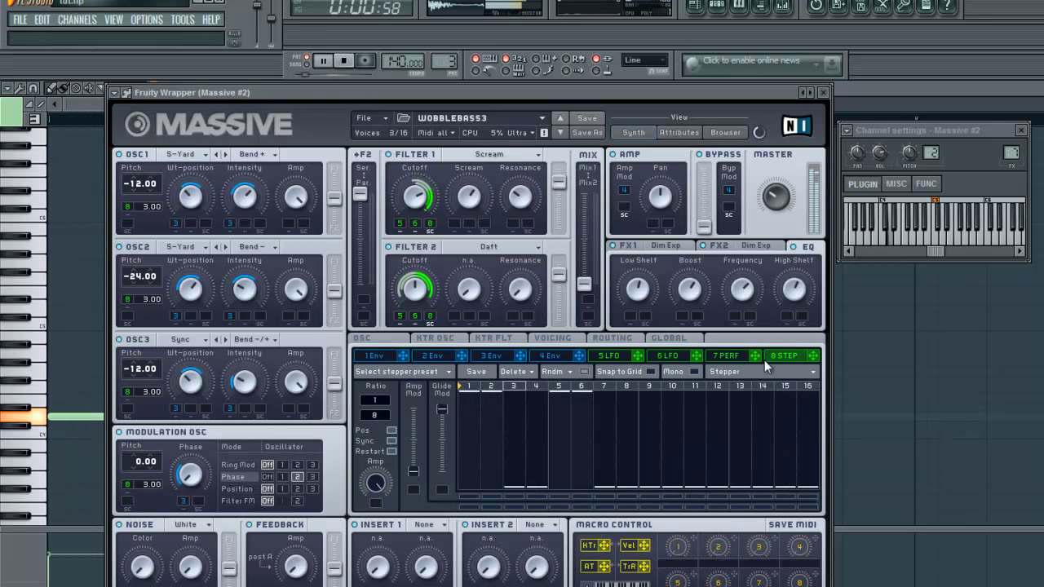
left_click(344, 61)
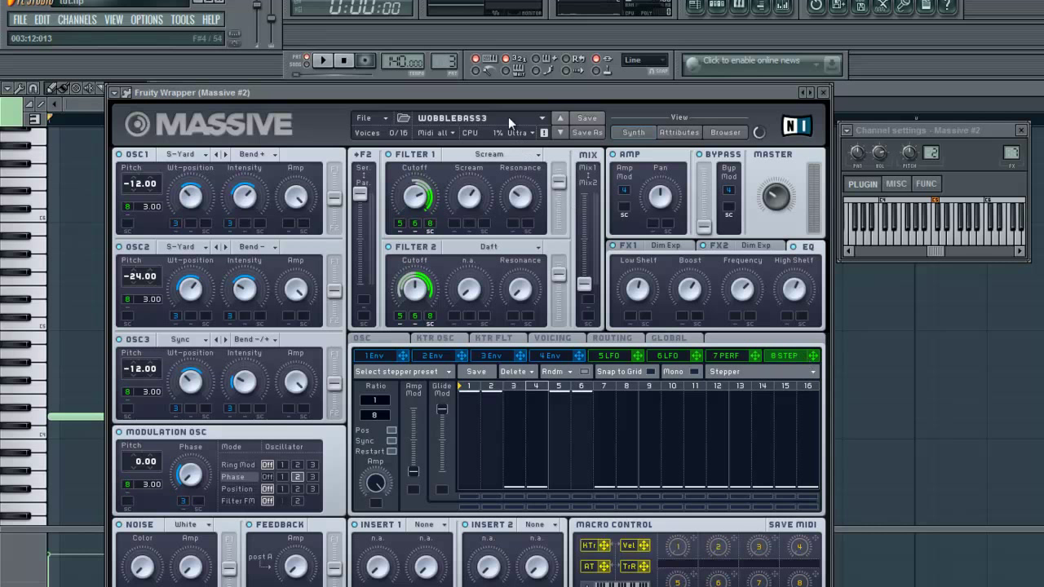
Step: In the Massive #2 piano roll, delete the second note and extend the first to bar 3, playing the pattern to check
left_click(93, 96)
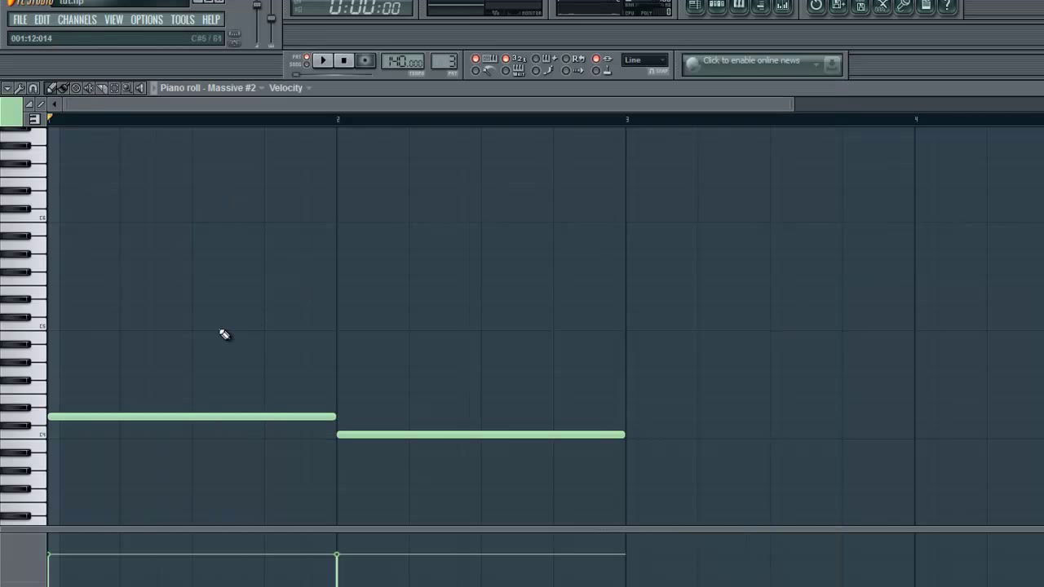
right_click(471, 435)
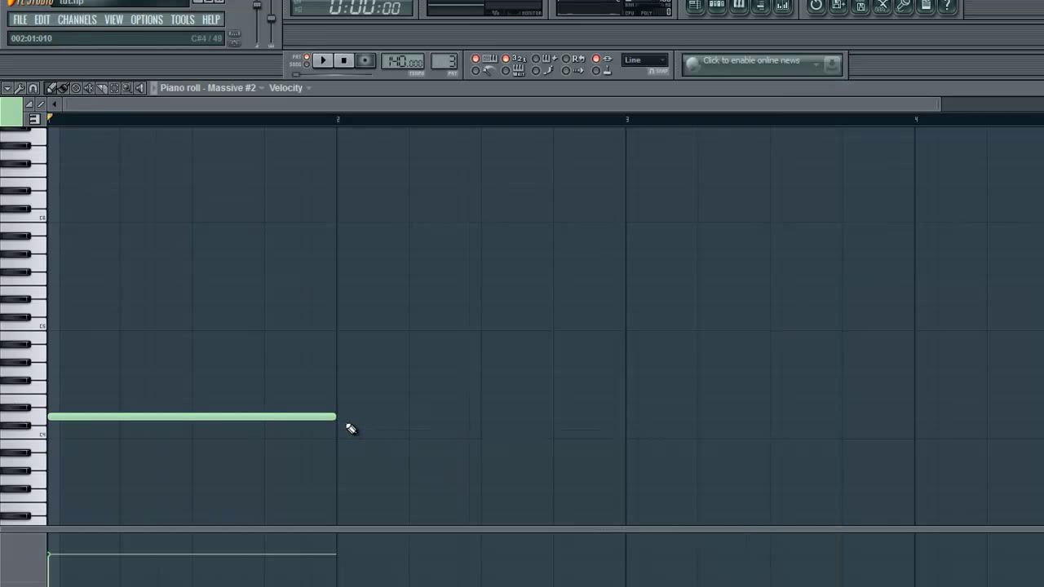
left_click_drag(333, 420, 621, 438)
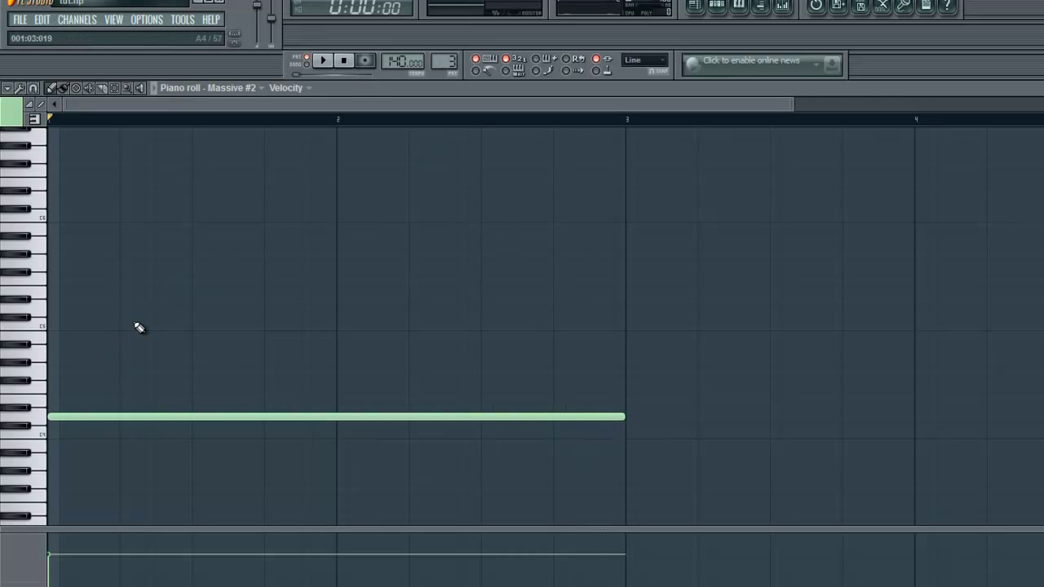
left_click(324, 63)
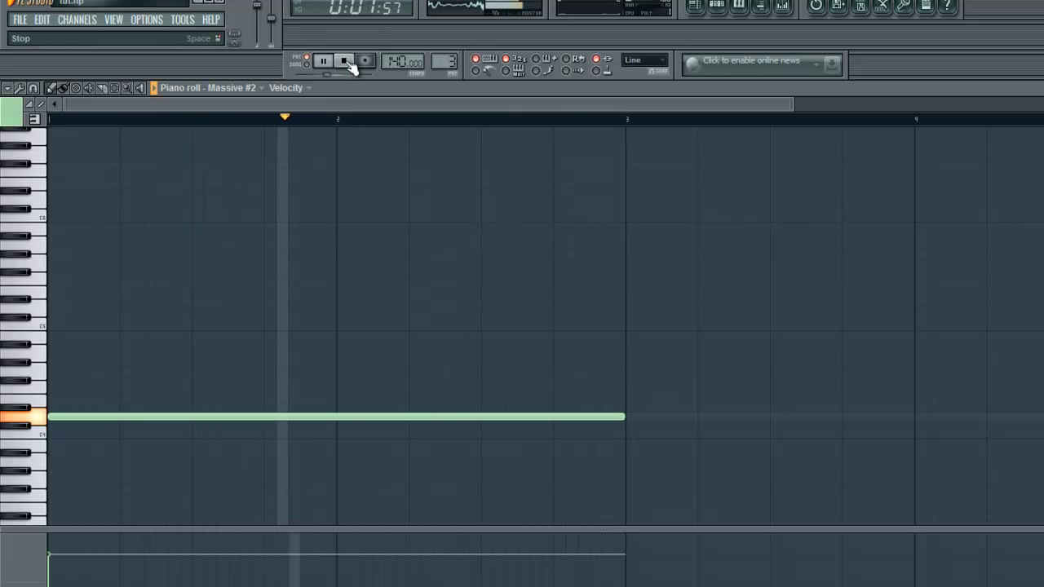
left_click(346, 64)
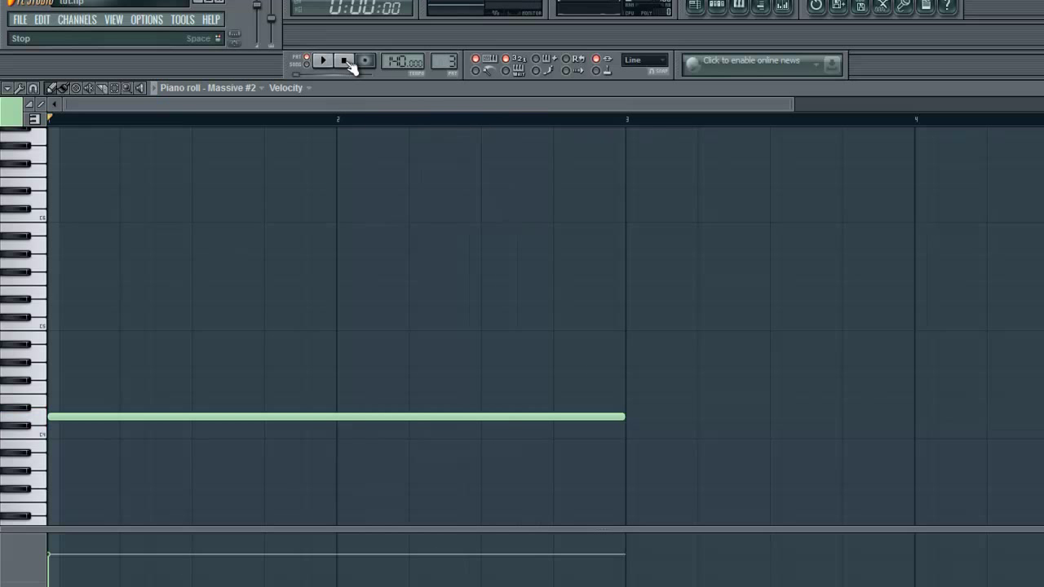